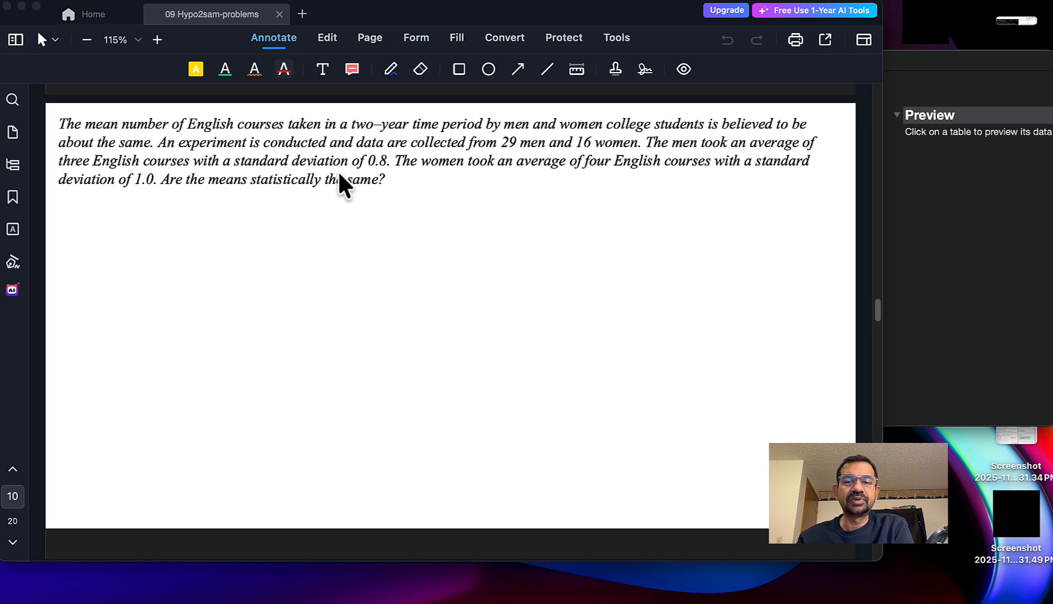
- Switch to the JMP Sample Index and open the TestTwoSampleMeans.jsl calculator with Summary Statistics as the input method
click(943, 240)
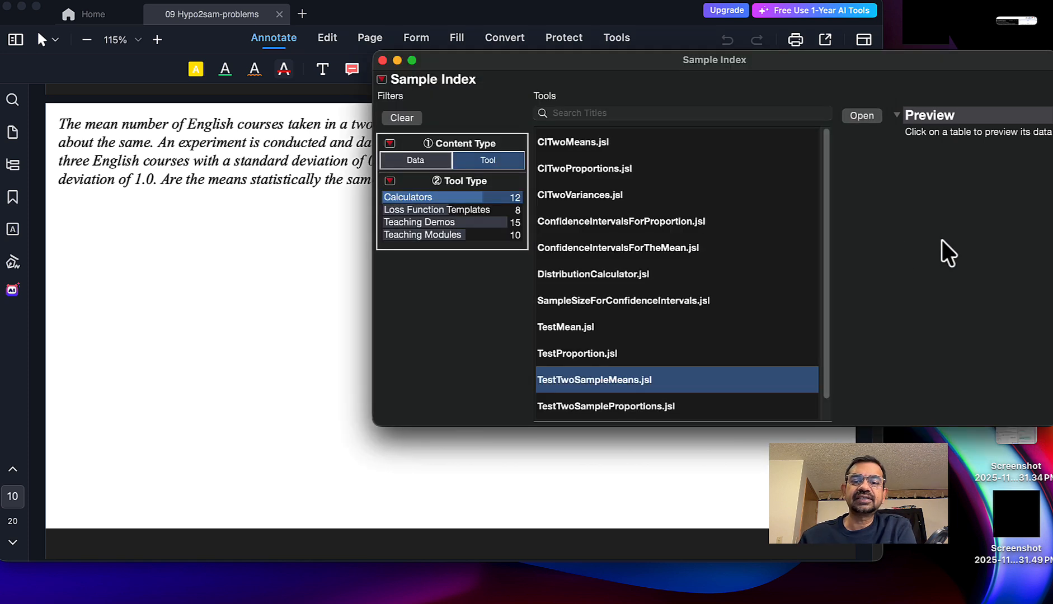
double_click(588, 378)
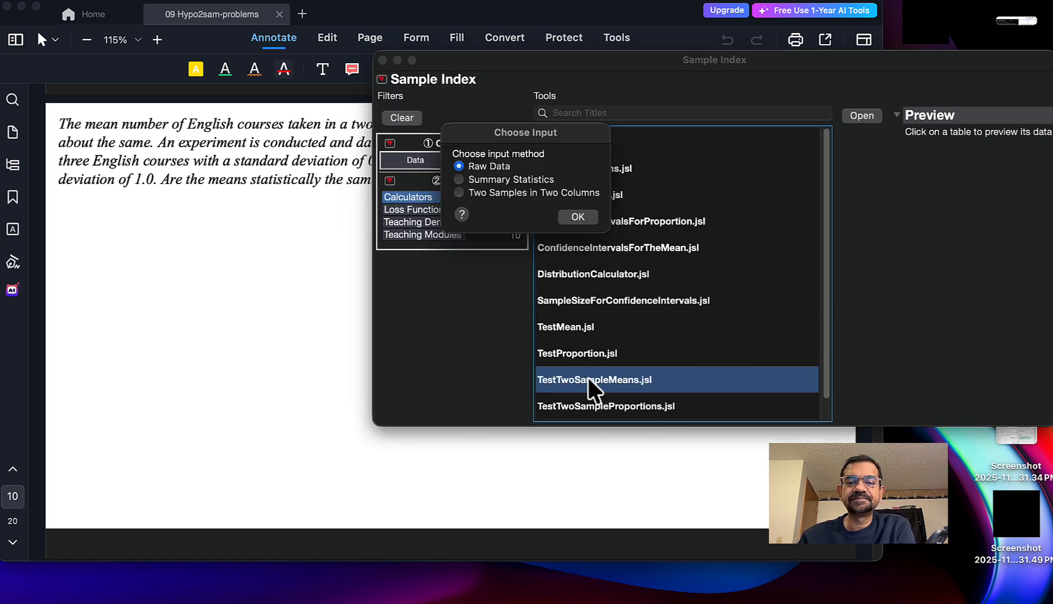
click(525, 179)
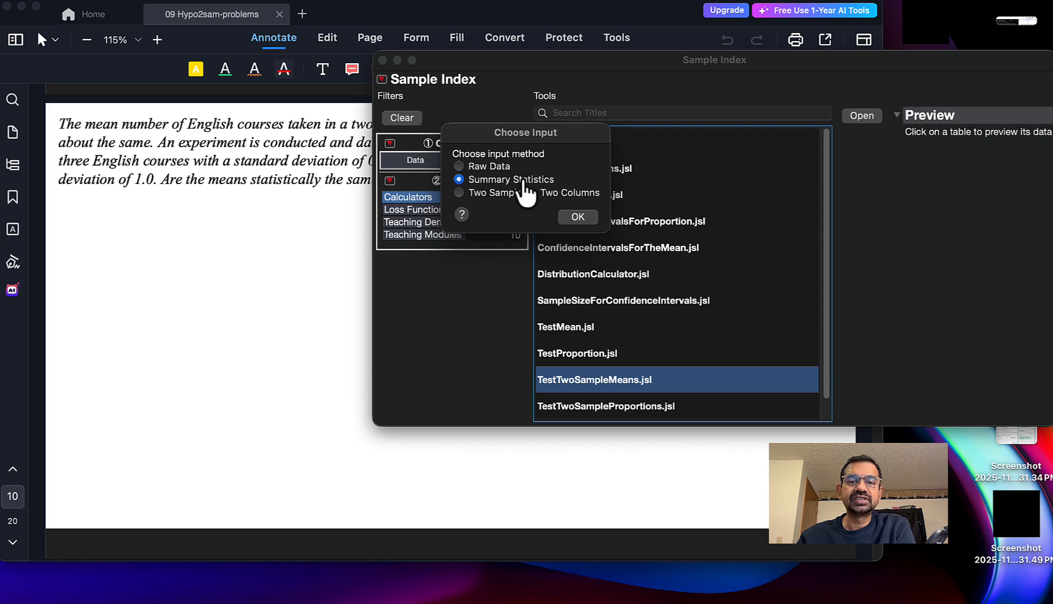
click(578, 216)
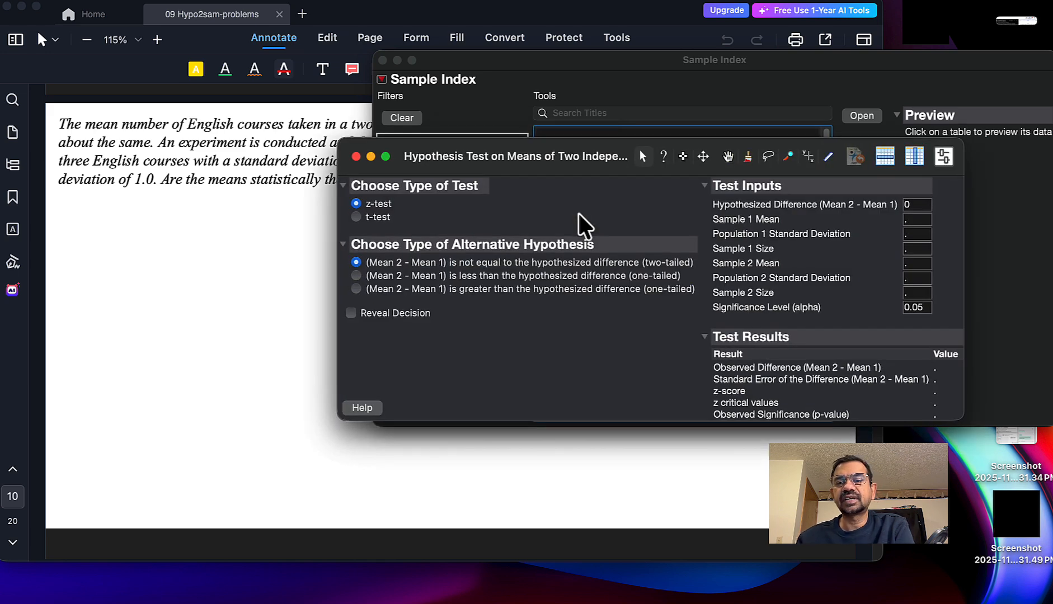
- Check the problem's hypotheses in the PDF, and set the calculator to a t-test with Unequal Variances (Welch - Satterthwaite)
click(230, 365)
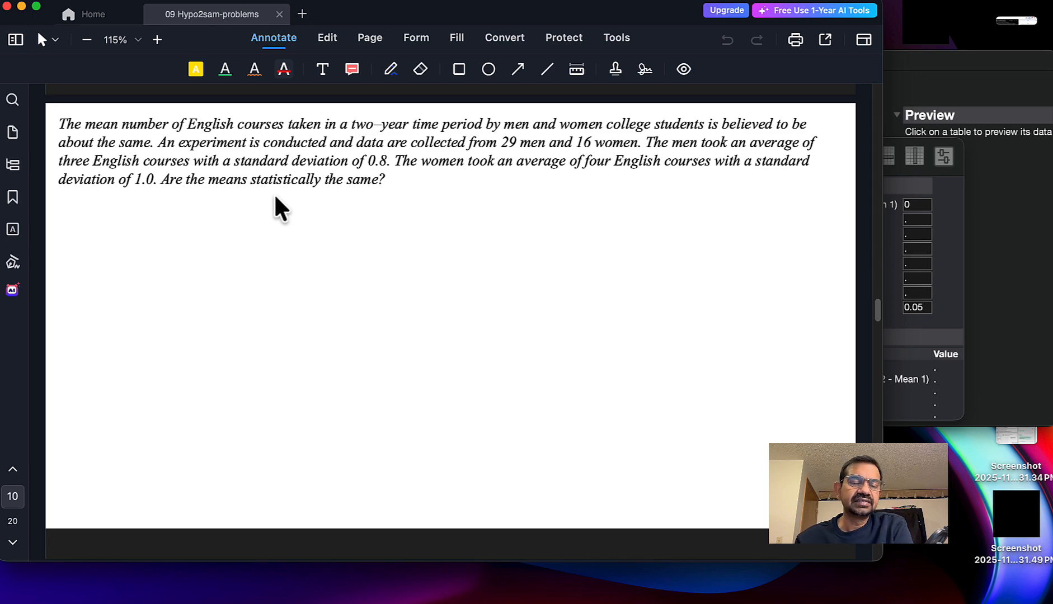
scroll(276, 197, down, 10)
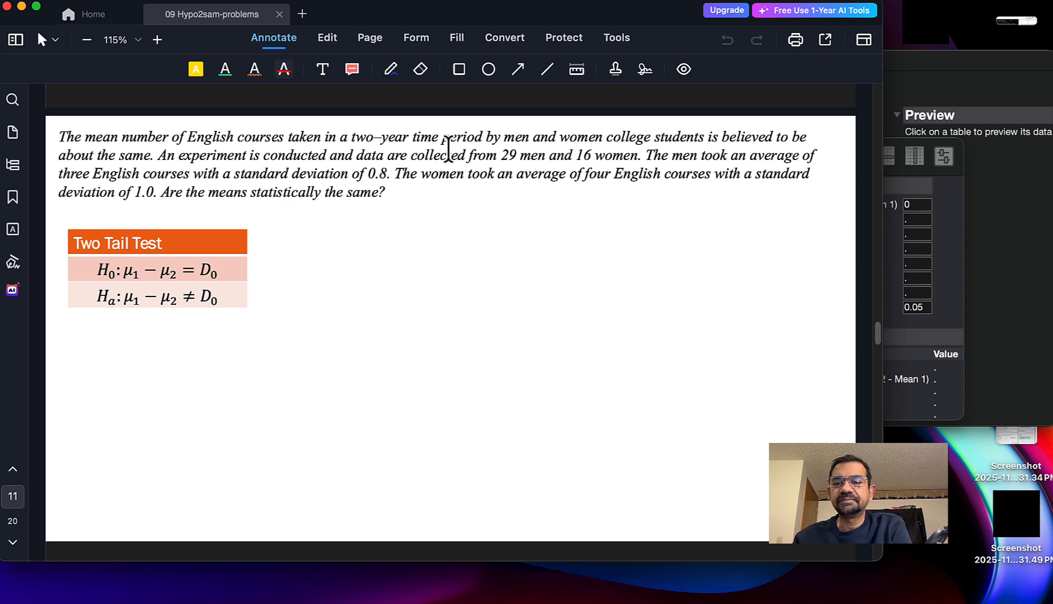
click(952, 269)
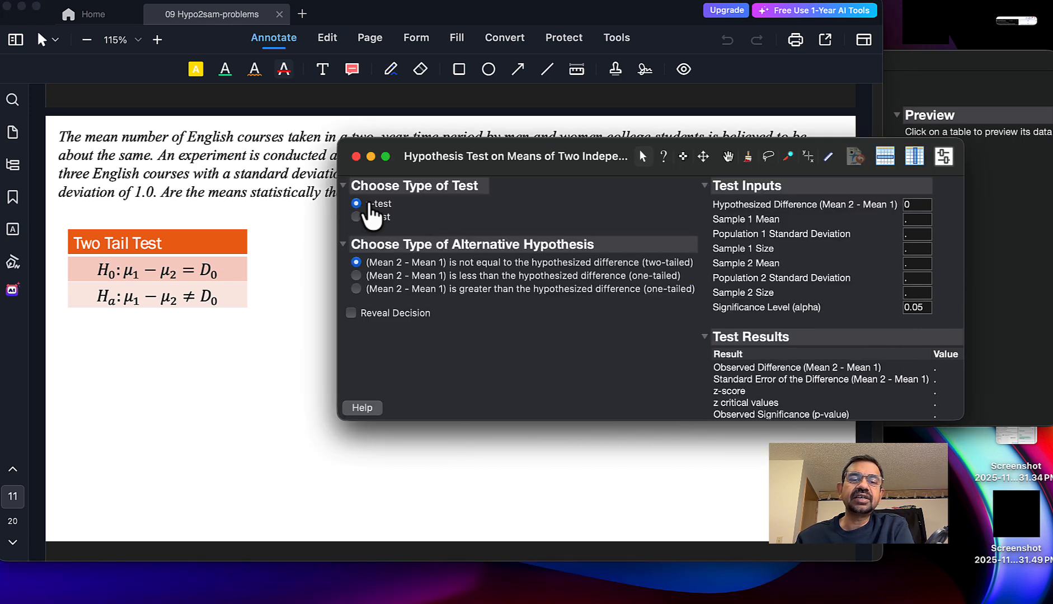
click(356, 217)
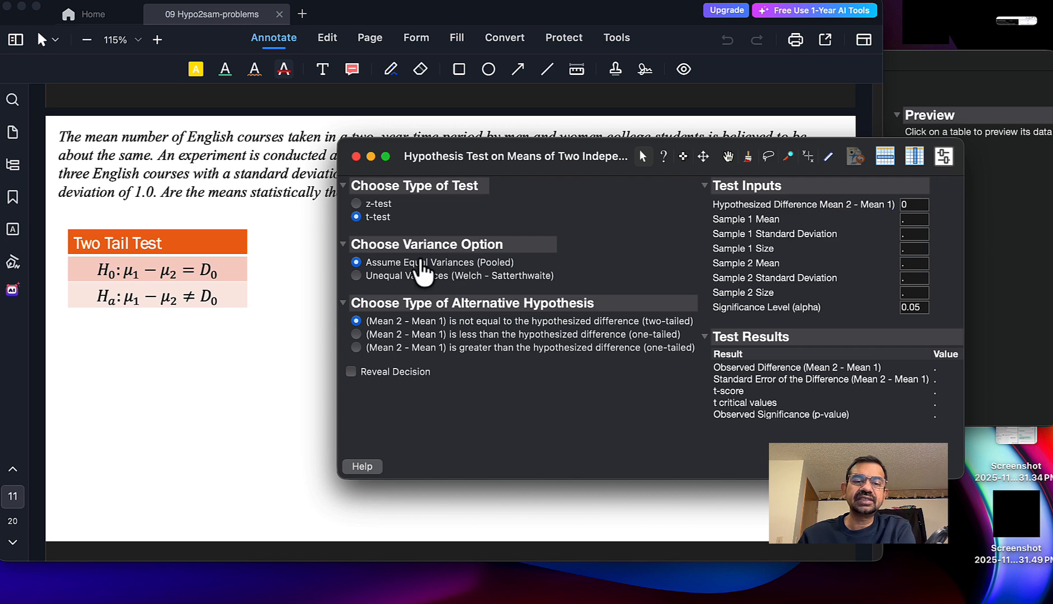
click(357, 276)
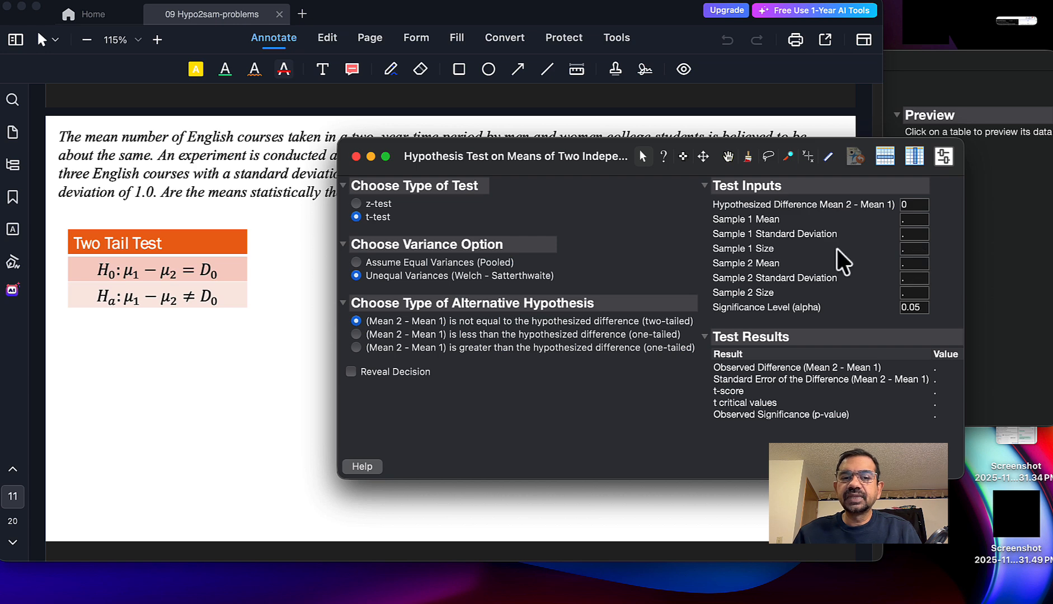
- Enter the men's data as sample 2: mean 3, standard deviation 0.8 and size 29
scroll(255, 302, down, 2)
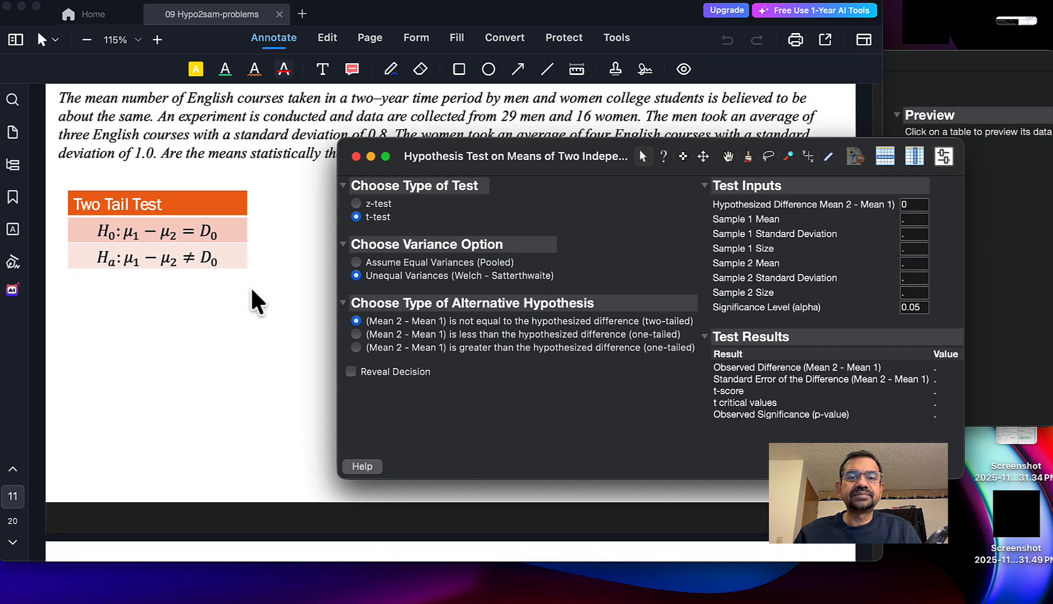
scroll(253, 291, up, 1)
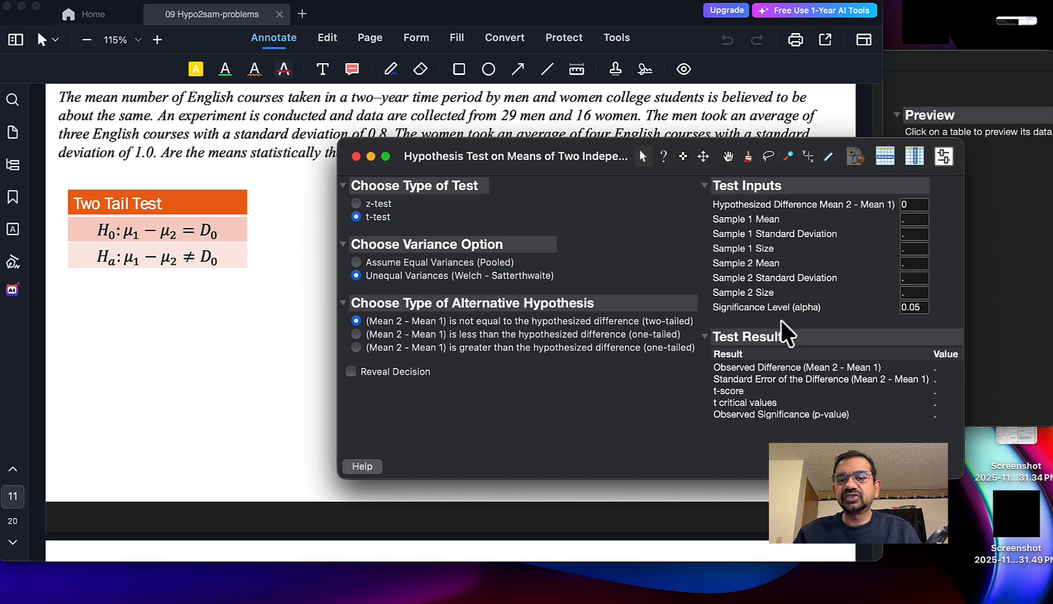
click(921, 264)
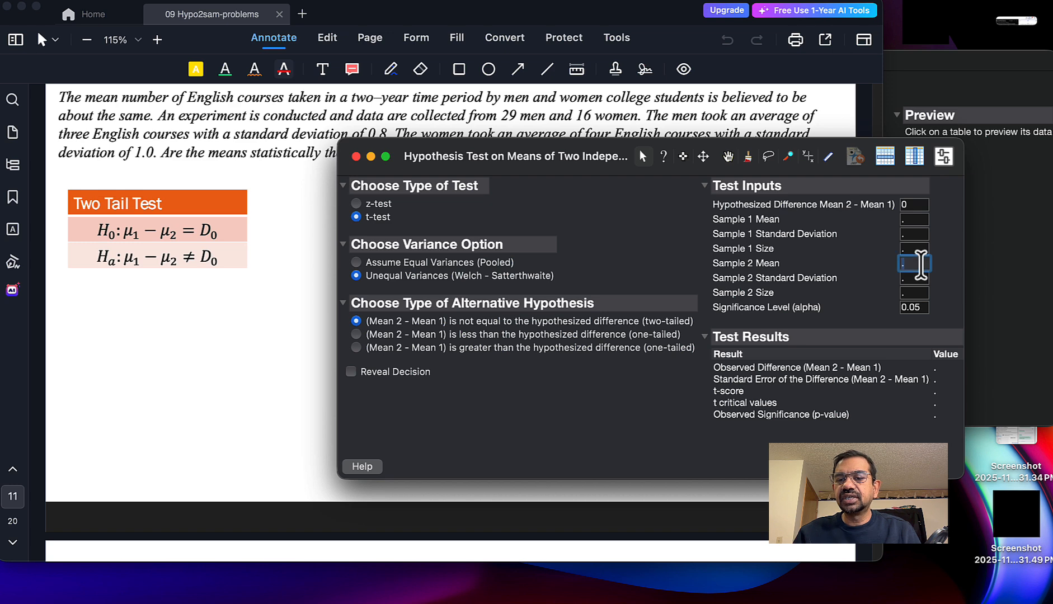
text(3)
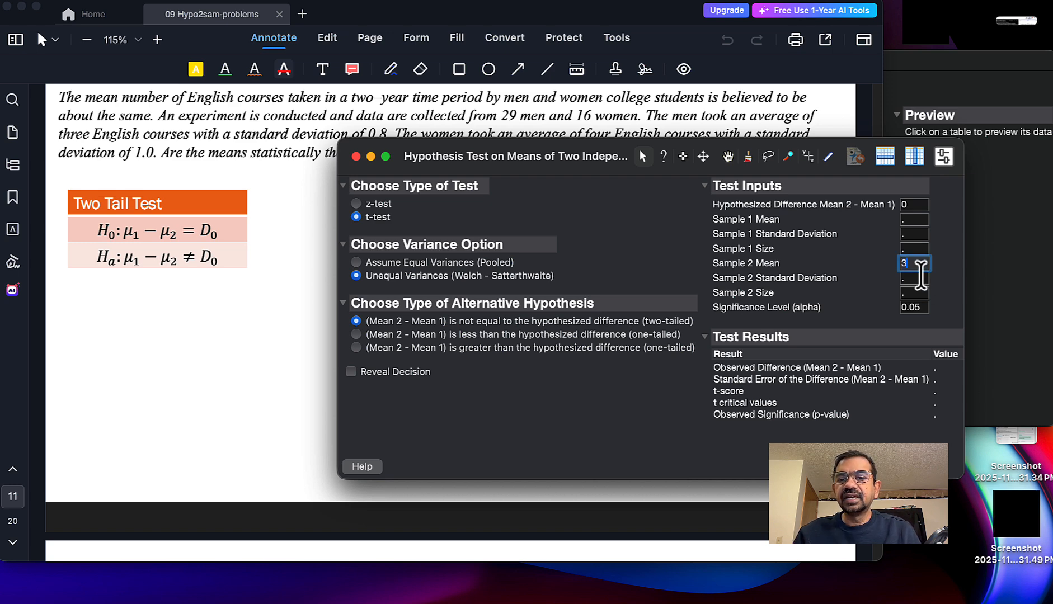
click(918, 278)
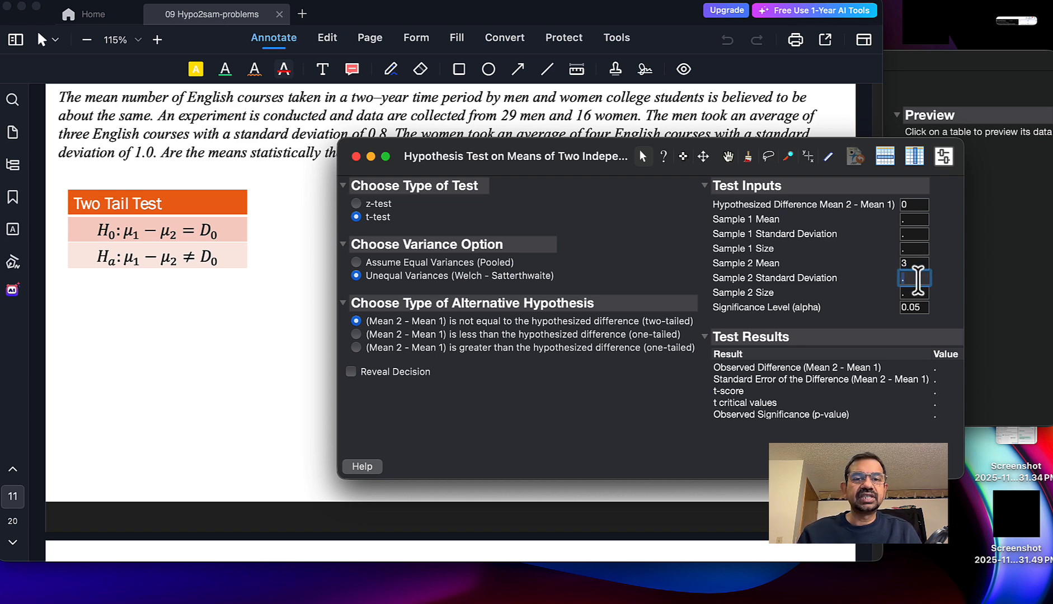
text(0.8)
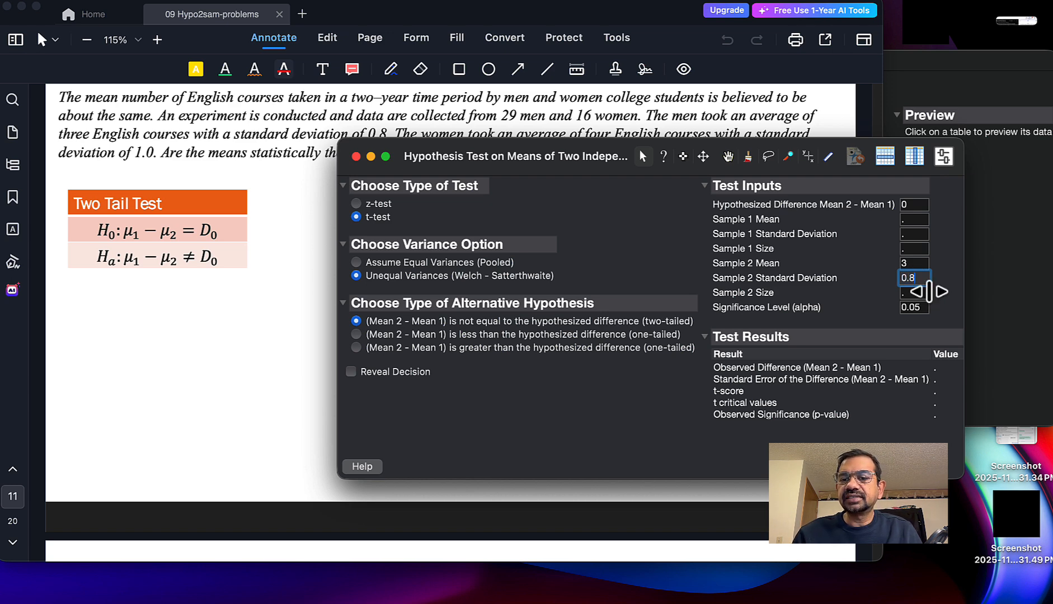
click(919, 292)
text(2)
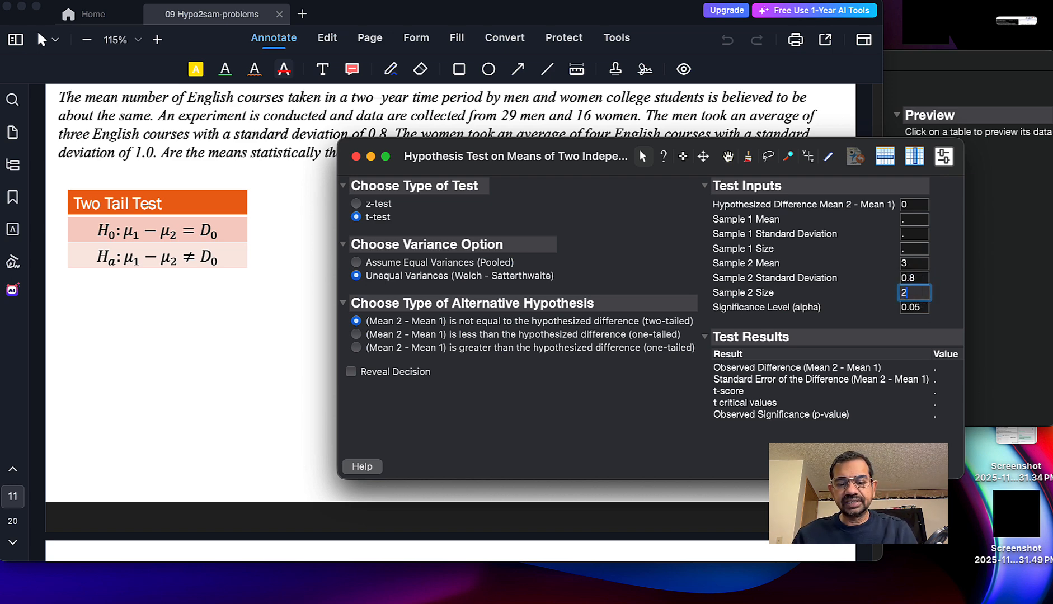
text(9)
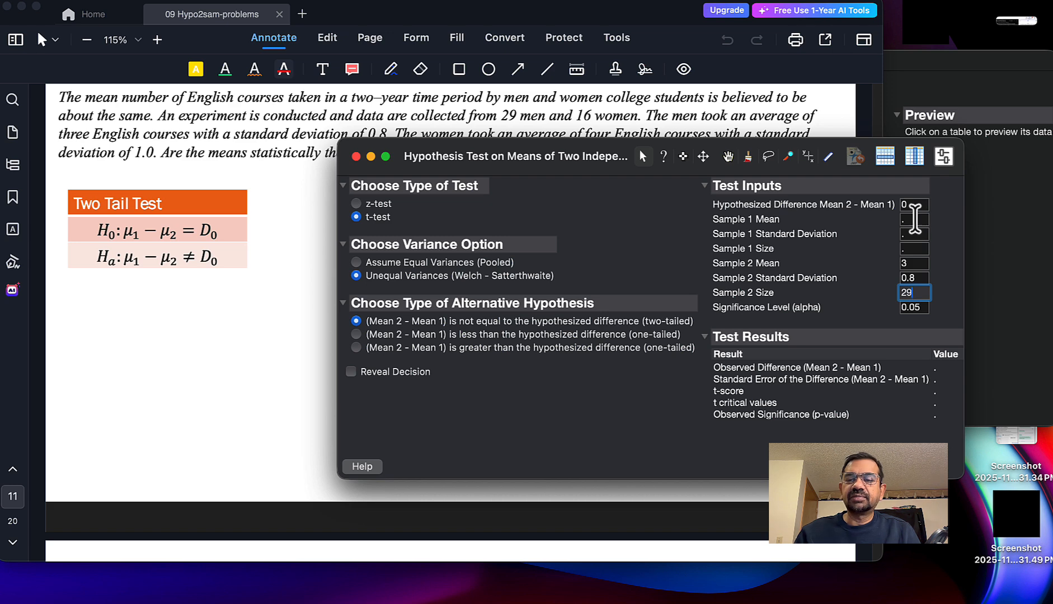
- Enter the women's data as sample 1: mean 4, standard deviation 1 and size 16
click(913, 219)
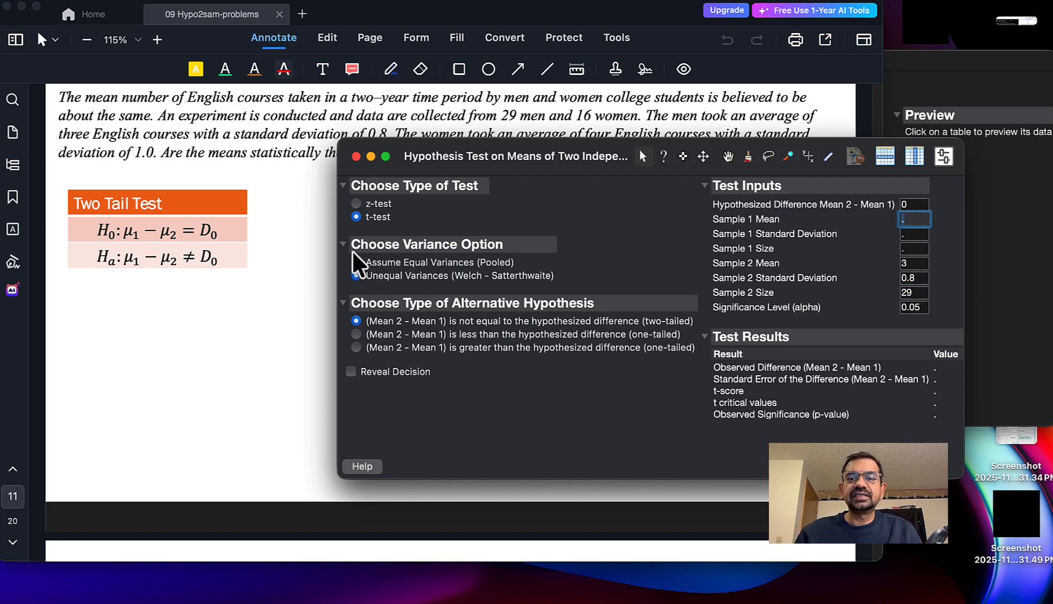
drag(587, 148, 584, 186)
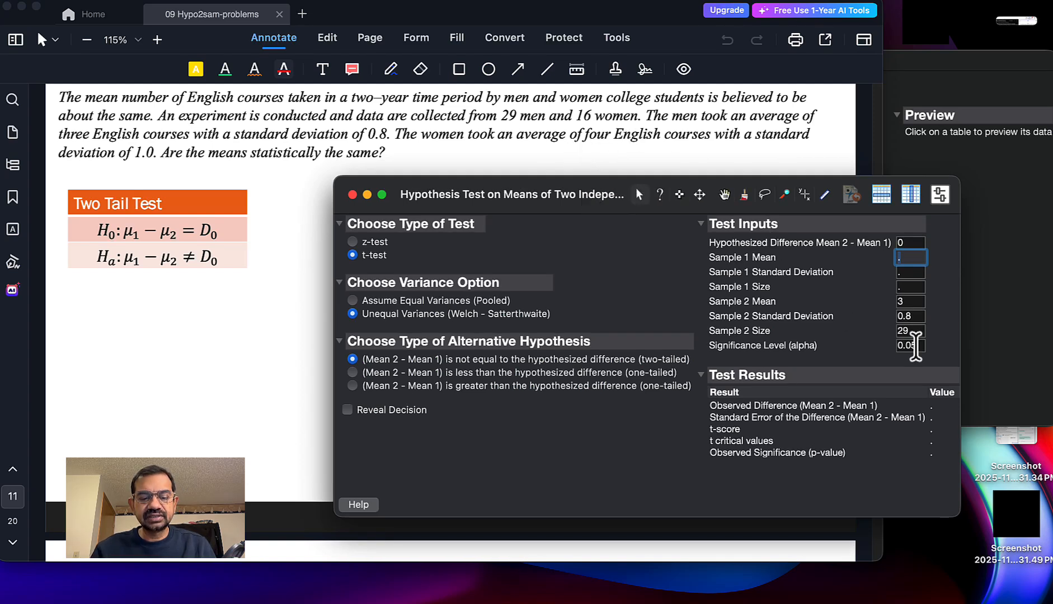
text(4)
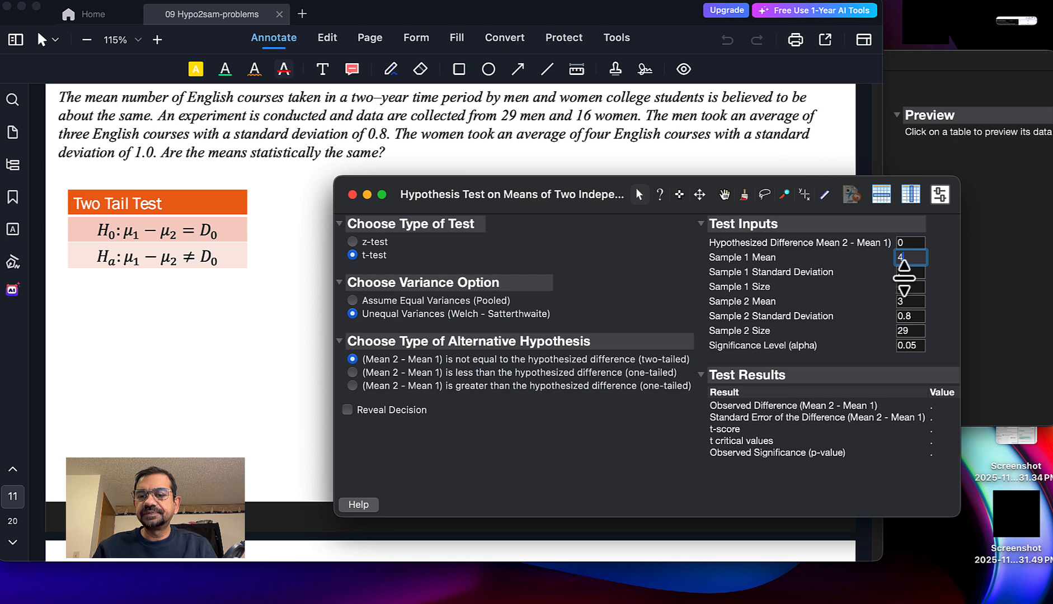
click(905, 272)
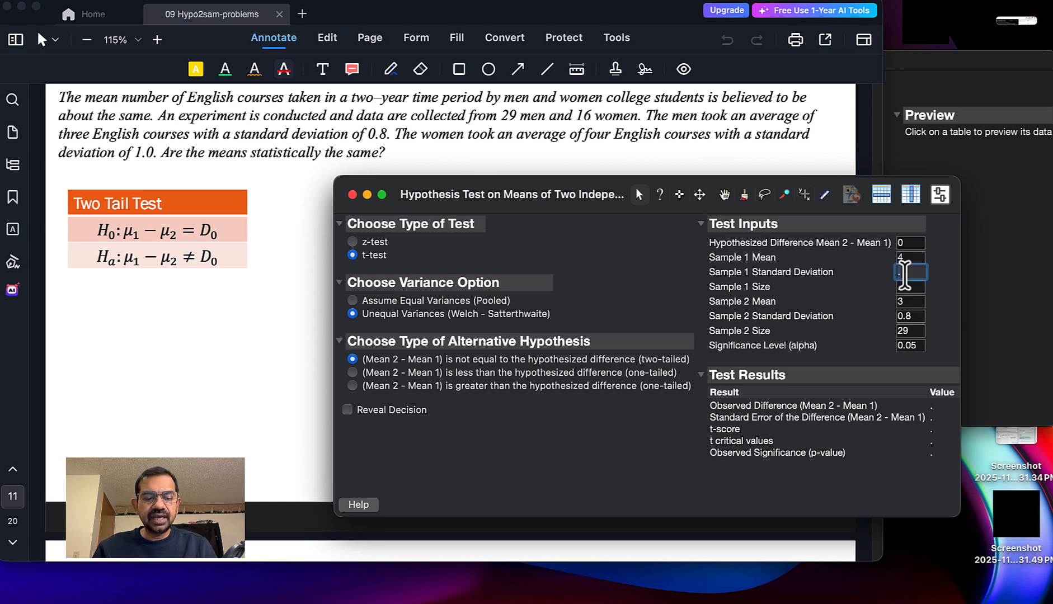
text(1)
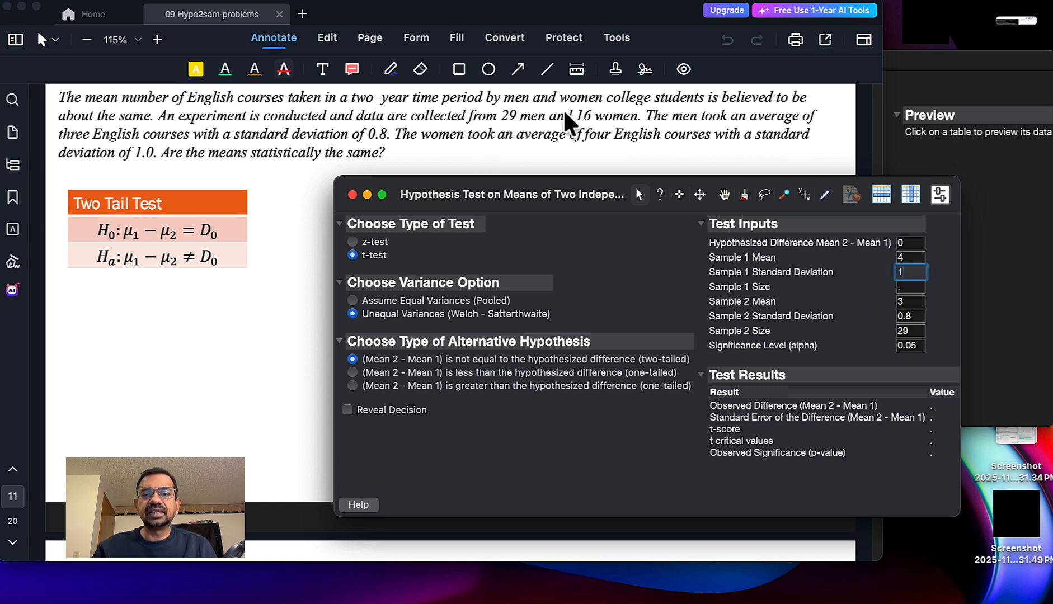
click(910, 287)
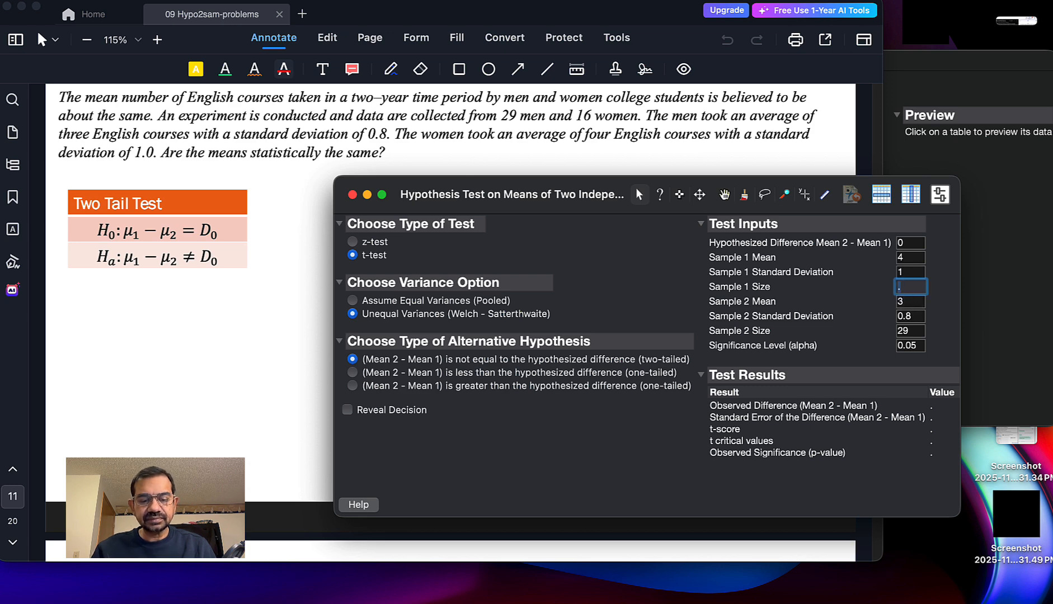
text(16)
click(836, 278)
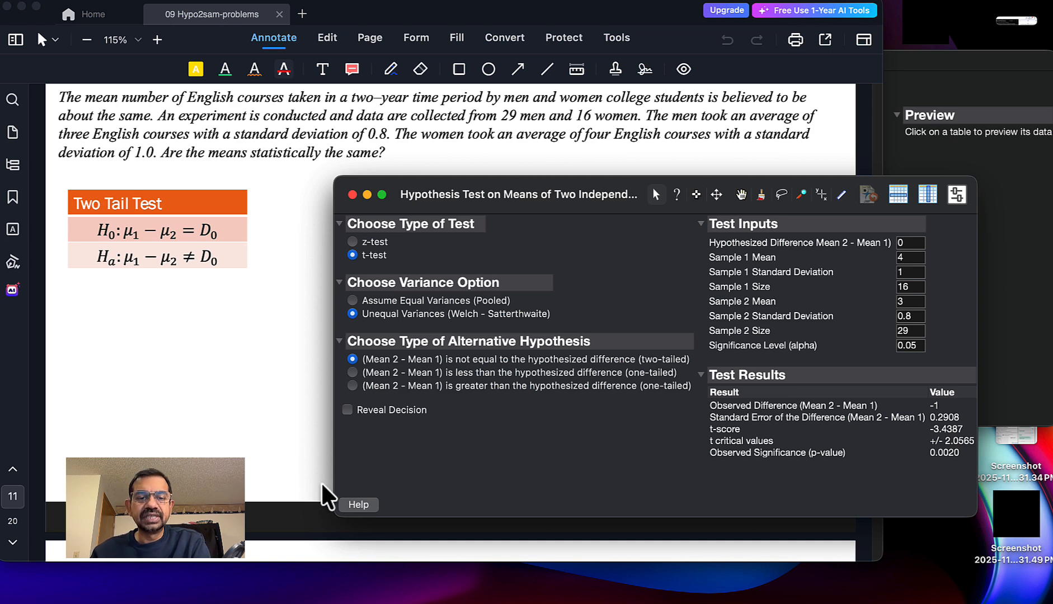
- Reveal the decision of the hypothesis test and close the calculator window
click(347, 410)
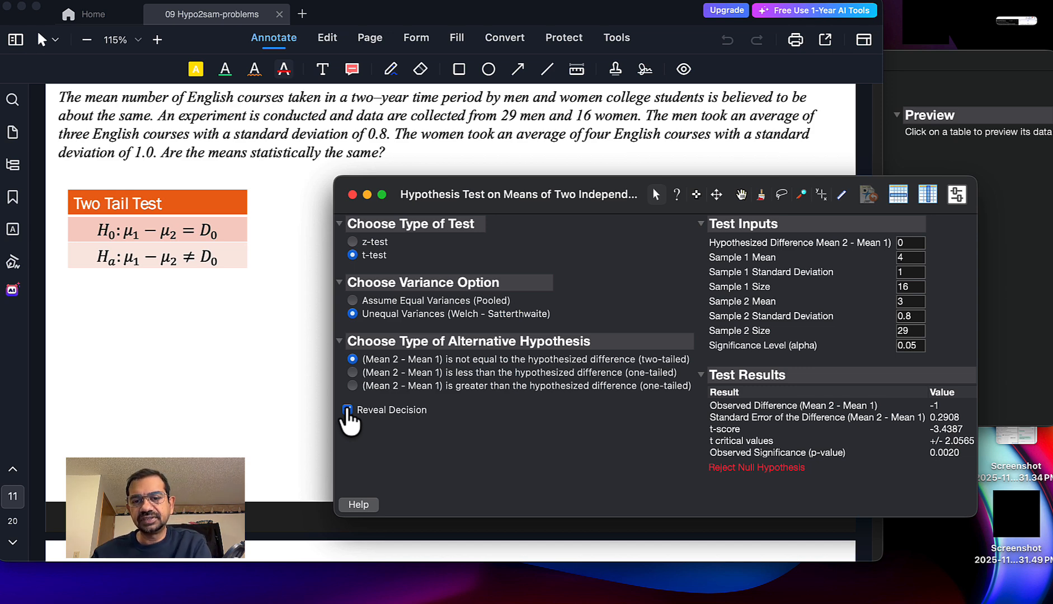
click(353, 194)
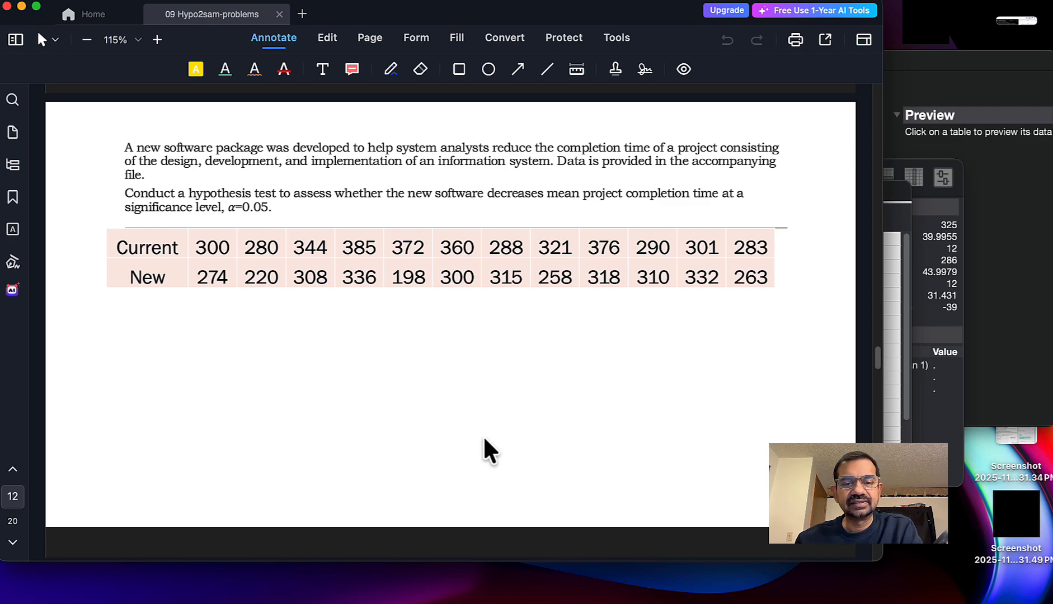
- Consult the right-tail software completion time problem, and set the Label column's custom value order in untitled 17 to New before Current
scroll(484, 440, down, 10)
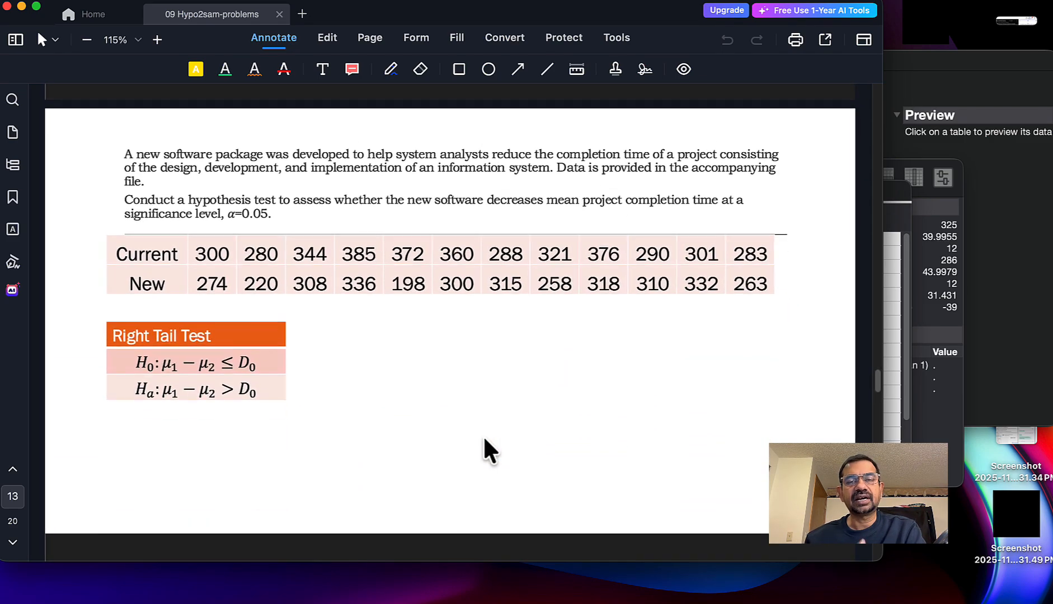
scroll(485, 439, up, 1)
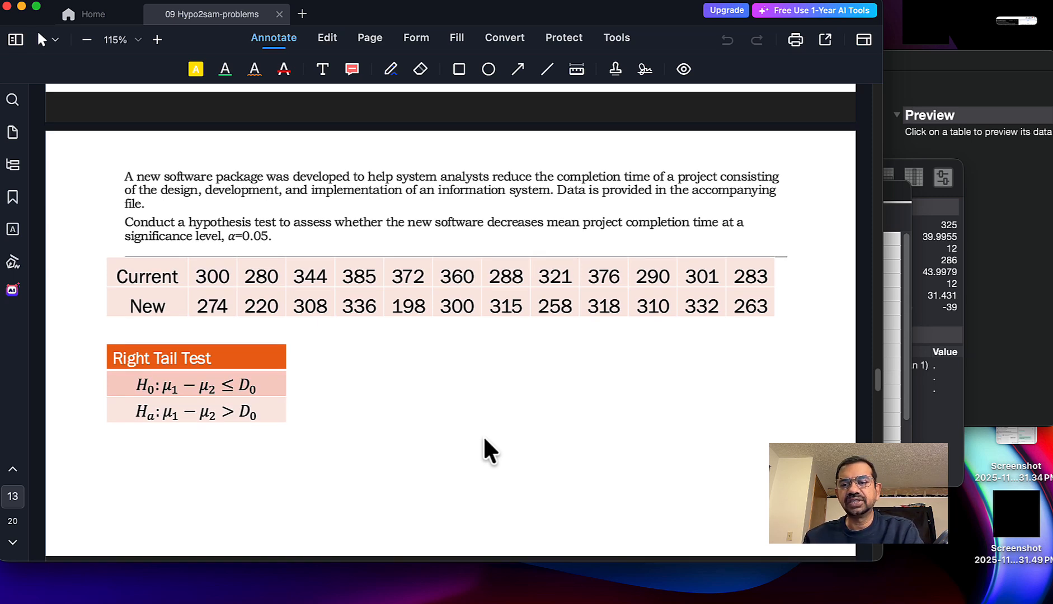
click(893, 272)
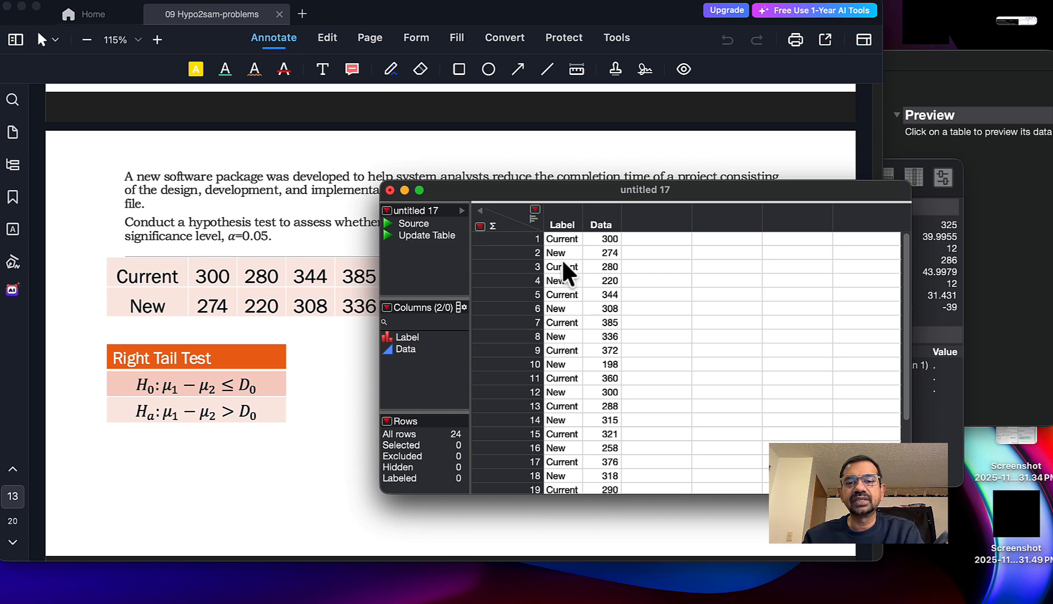
click(561, 215)
right_click(562, 215)
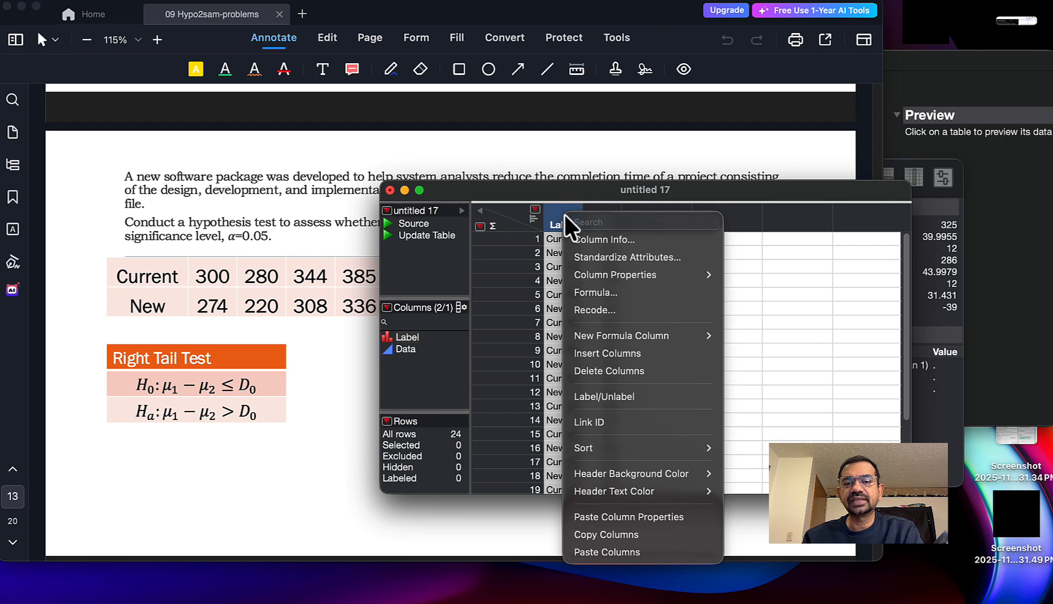
mouse_move(658, 273)
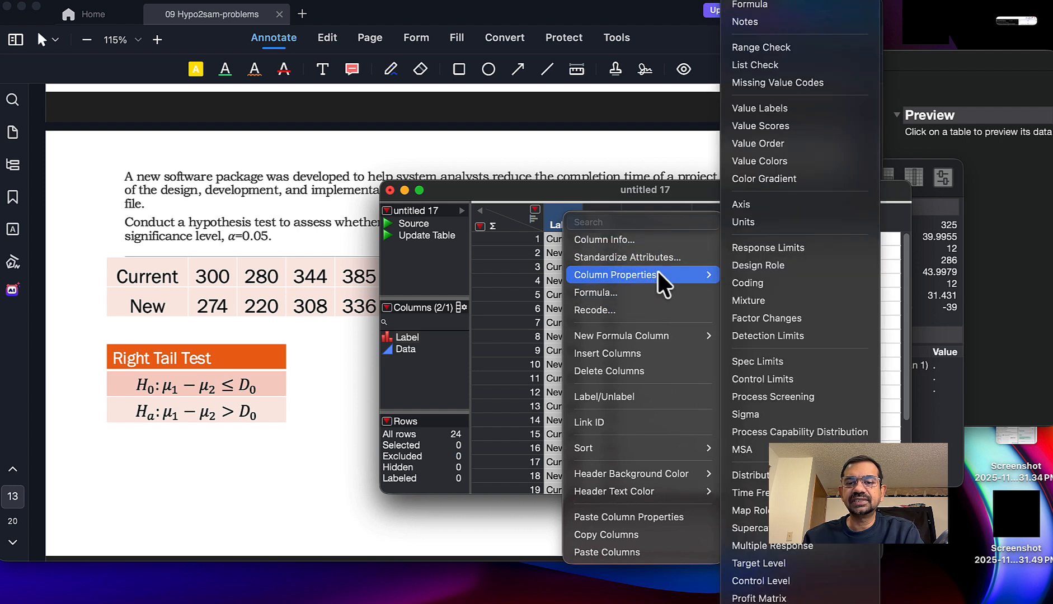
click(801, 144)
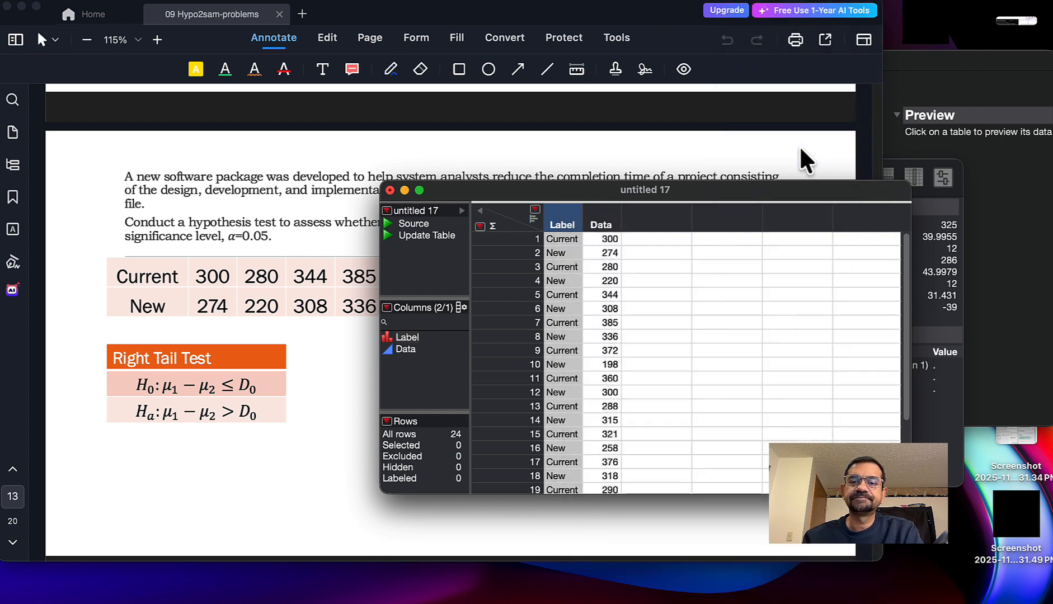
click(581, 236)
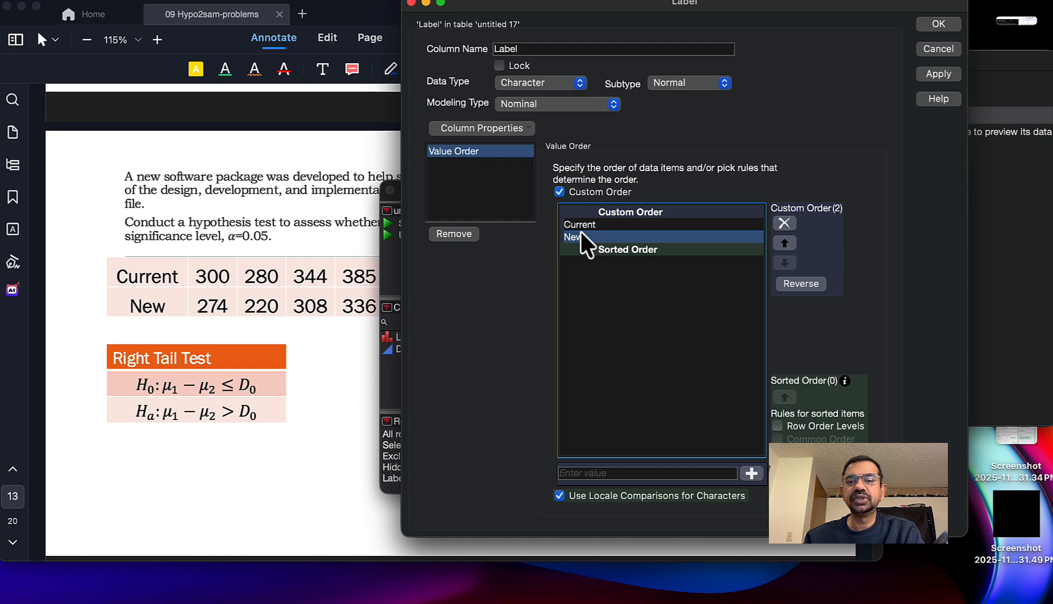
click(784, 244)
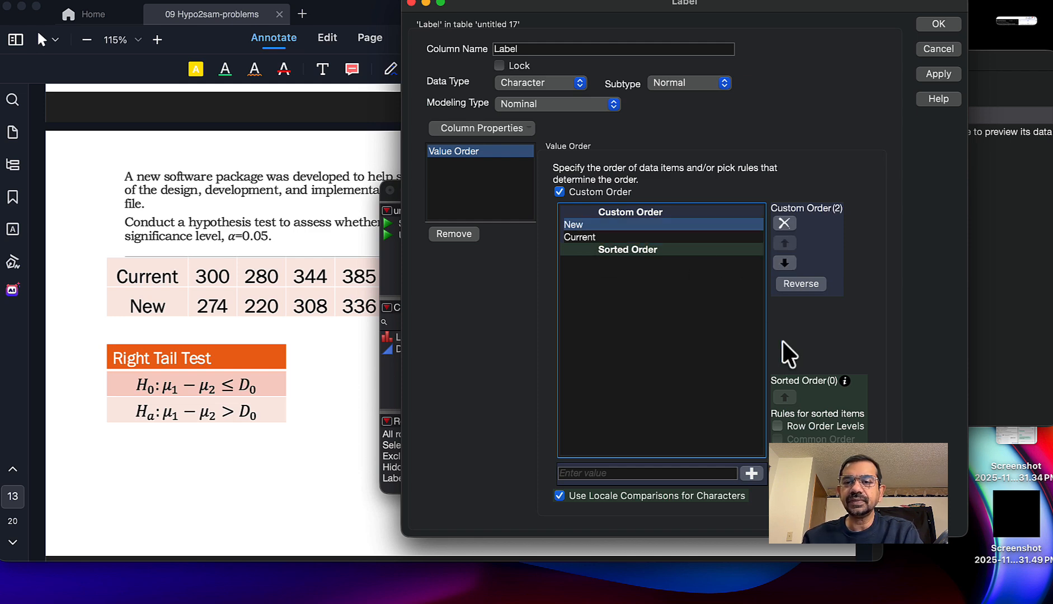
click(937, 25)
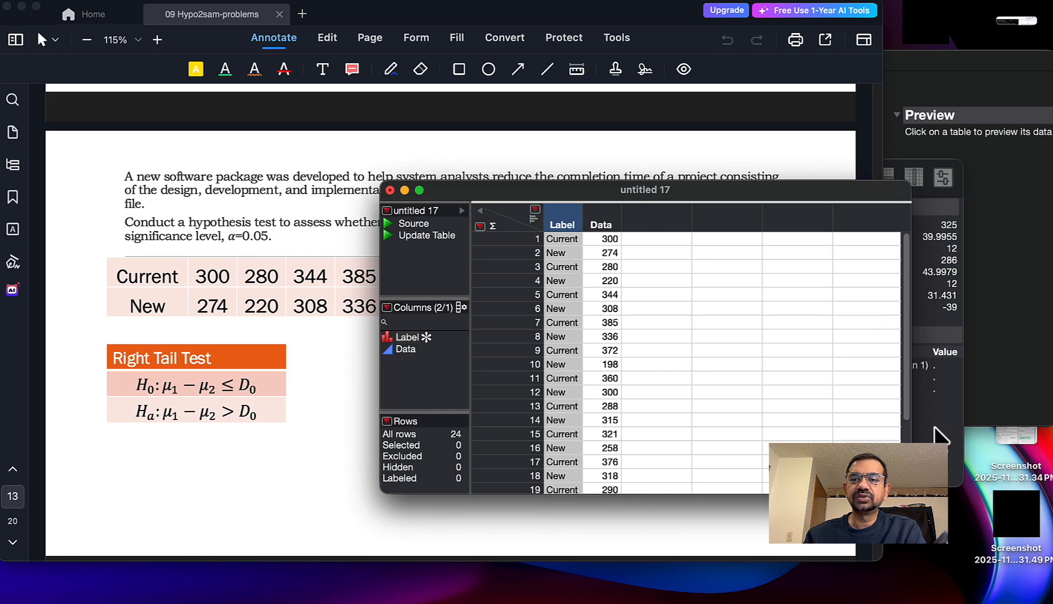
- Launch the TestTwoSampleMeans.jsl calculator from the Sample Index with Raw Data as the input method
key(ctrl+Up)
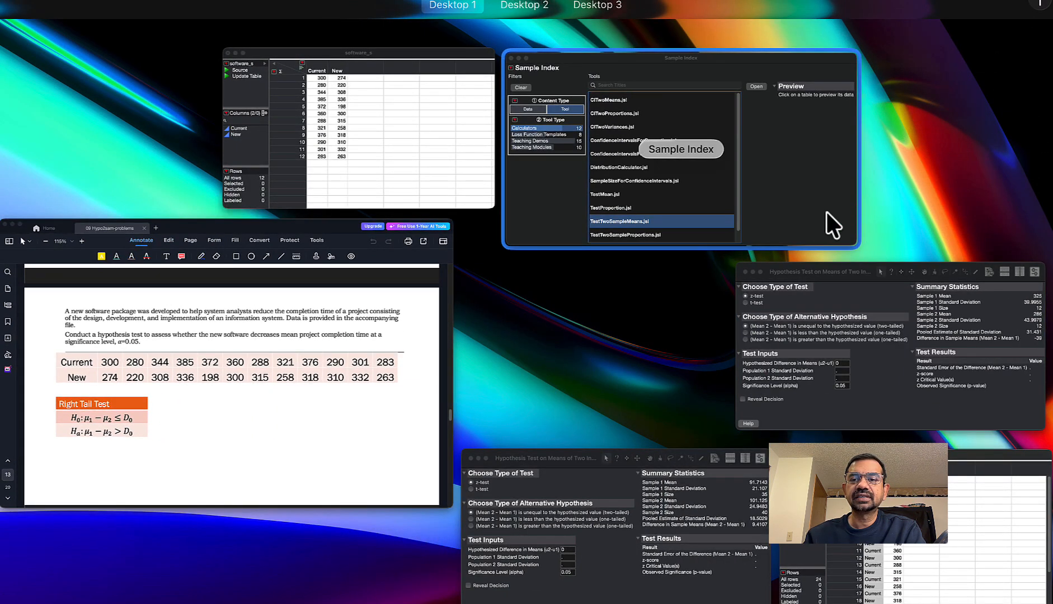
click(827, 213)
double_click(572, 375)
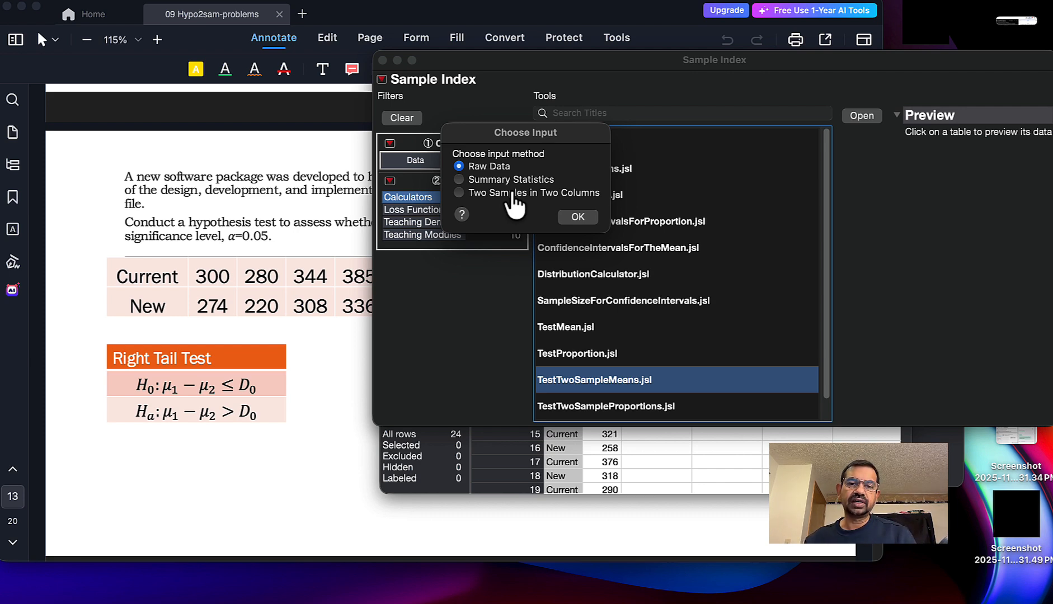
click(576, 217)
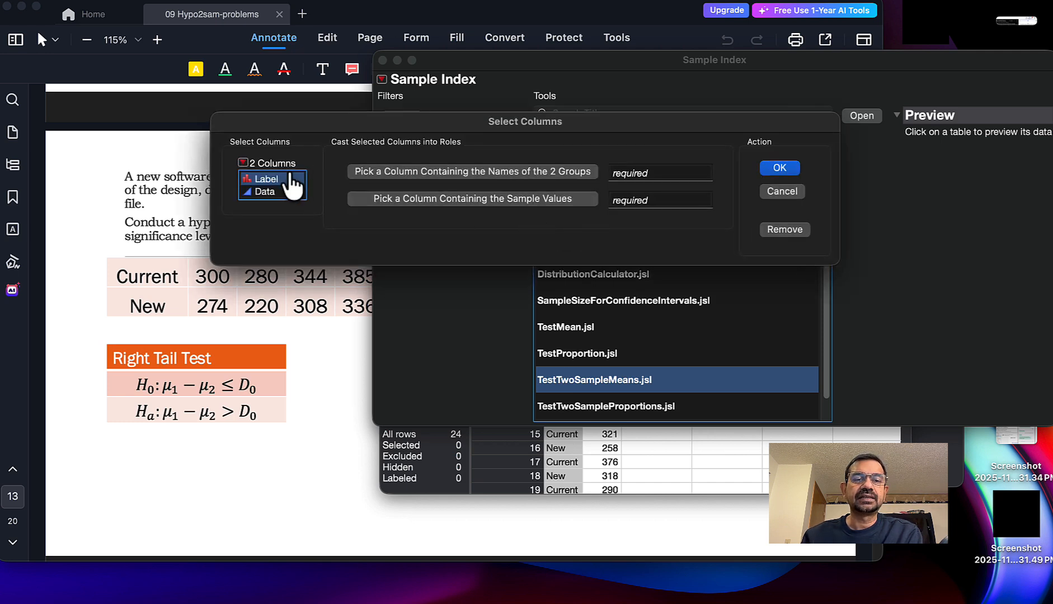
- Assign Label as the column naming the two groups and Data as the sample values column, and run the calculator
click(480, 171)
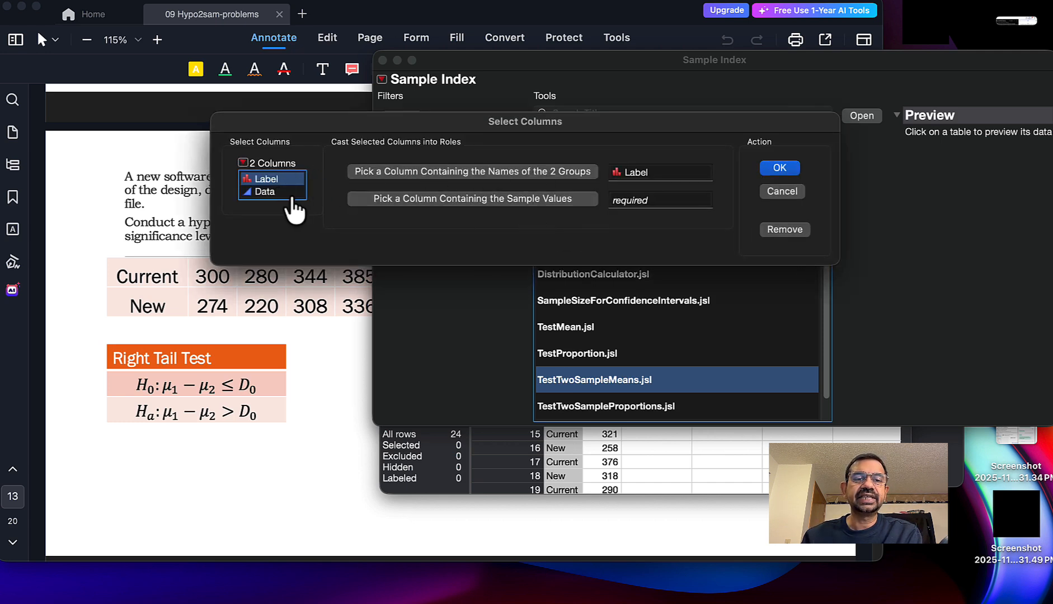
click(272, 191)
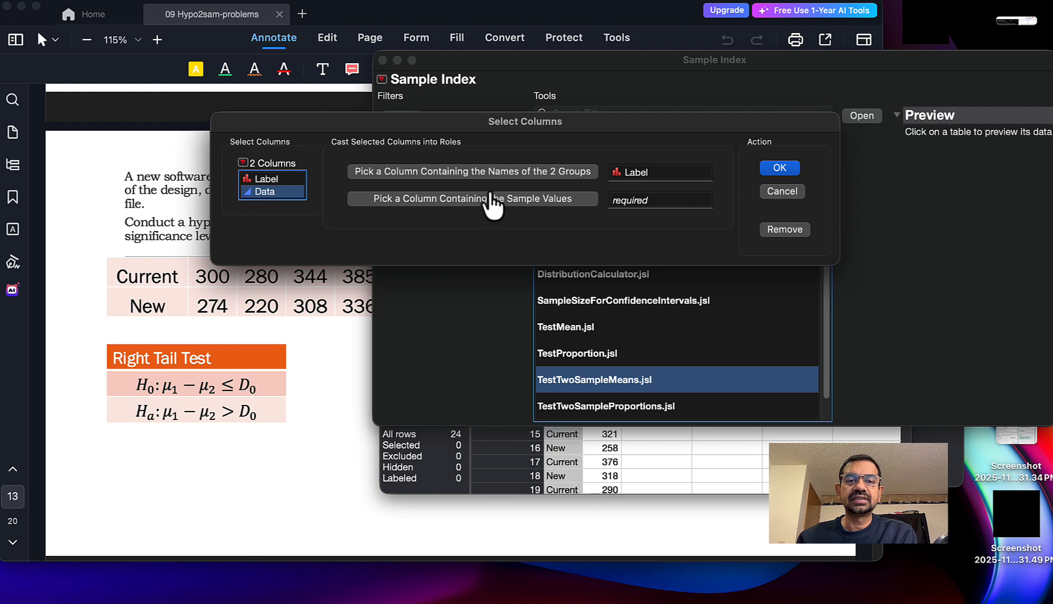
click(443, 199)
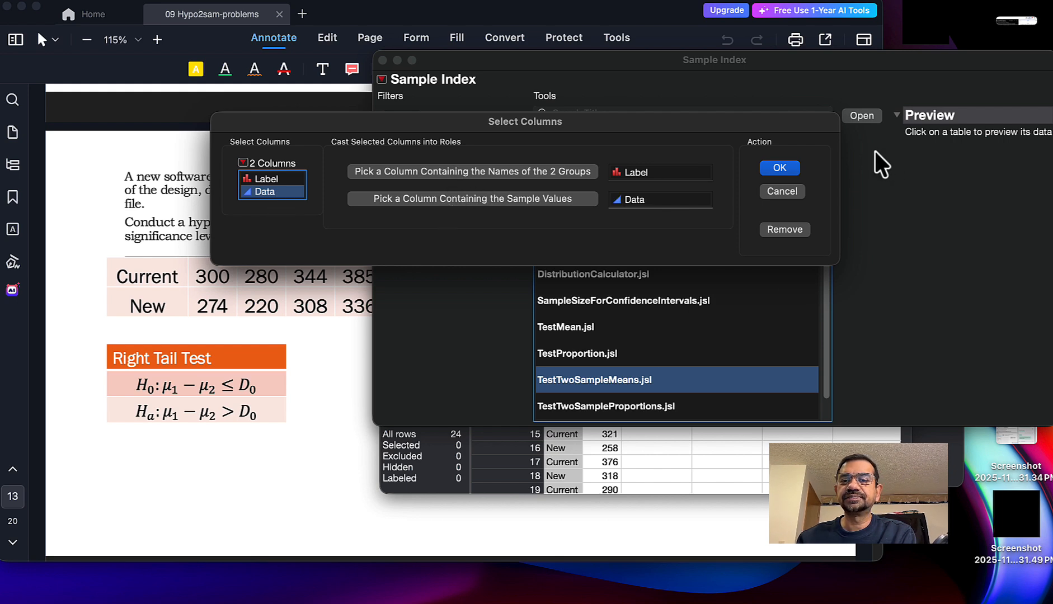
click(779, 168)
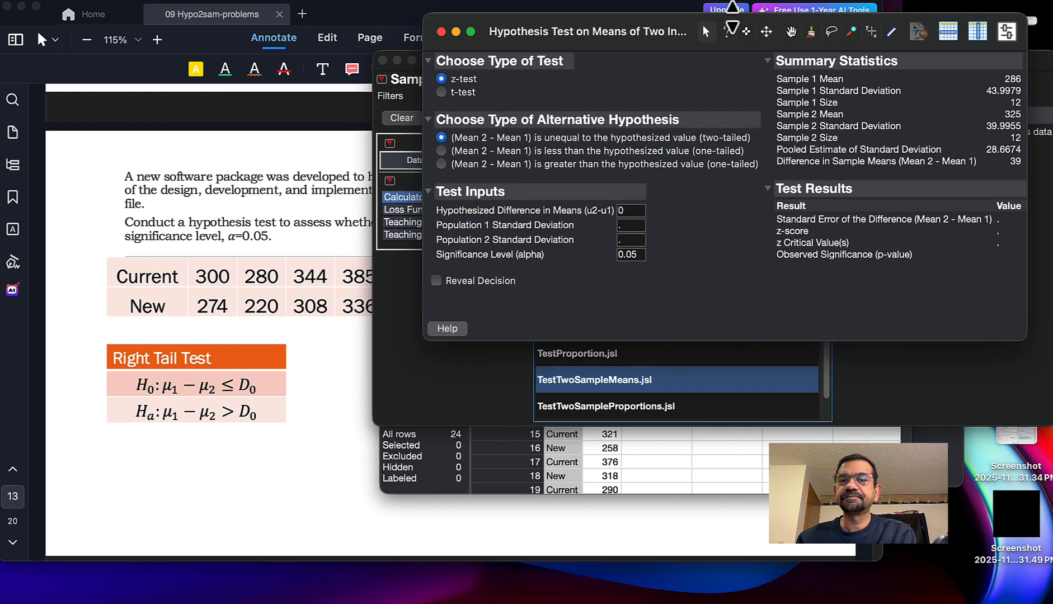
- Configure a t-test with unequal variances and the alternative that Mean 2 - Mean 1 is greater than the hypothesized value, and reveal the decision
drag(658, 26, 571, 159)
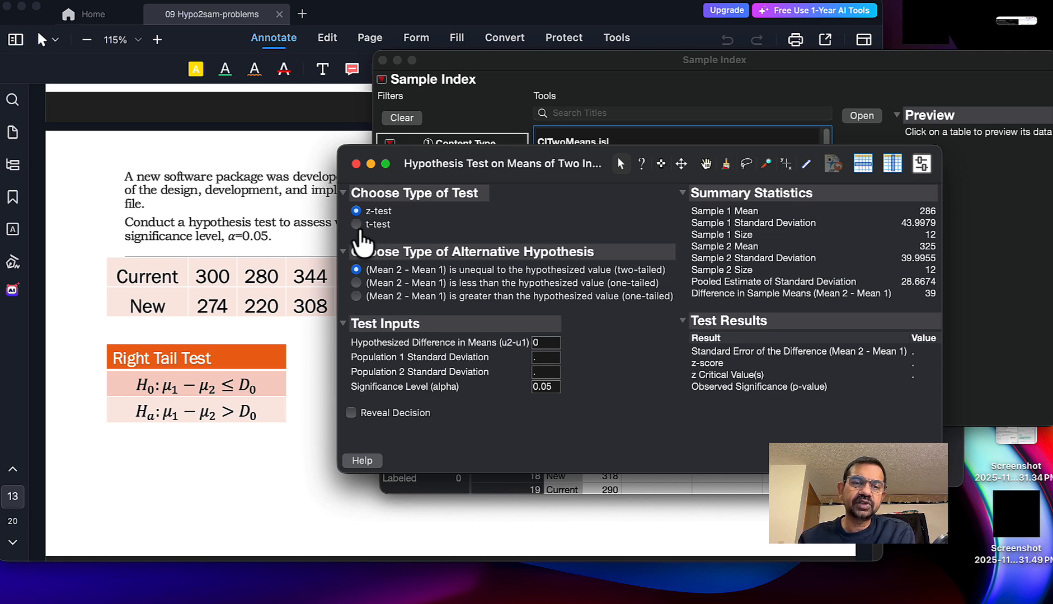
click(358, 226)
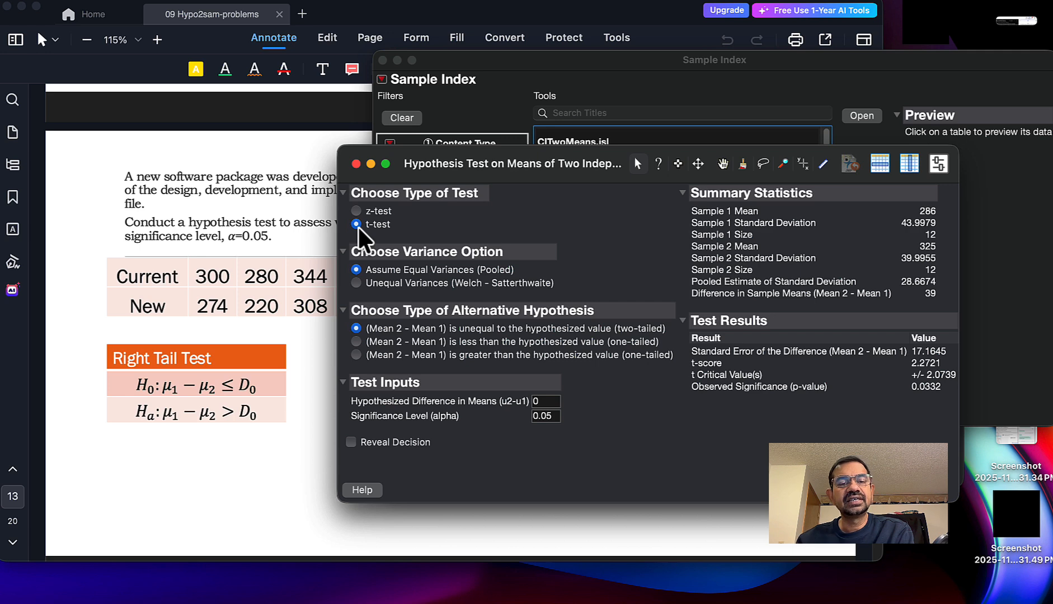
click(356, 283)
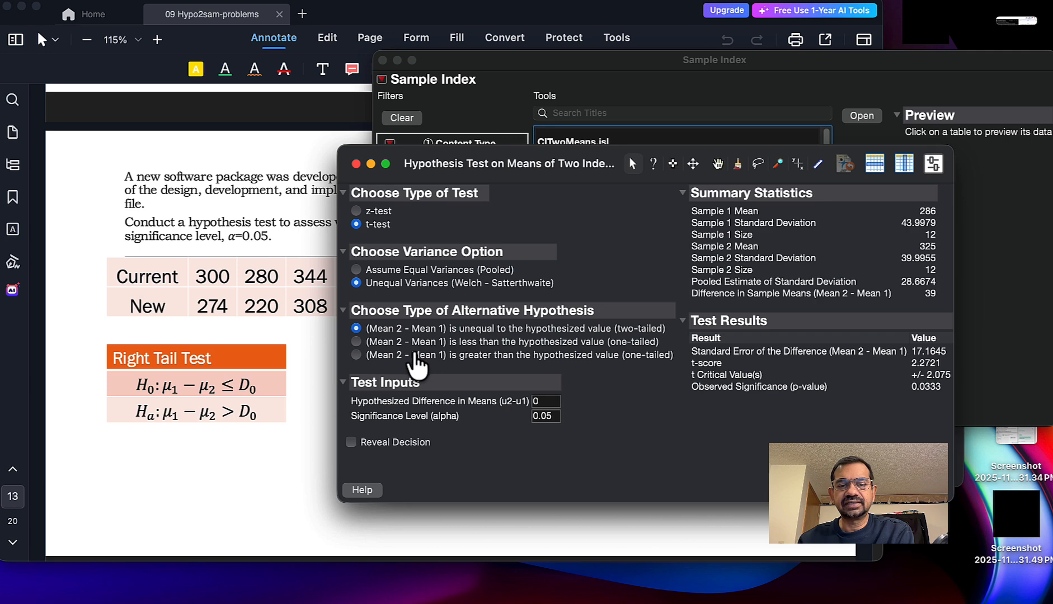
click(413, 356)
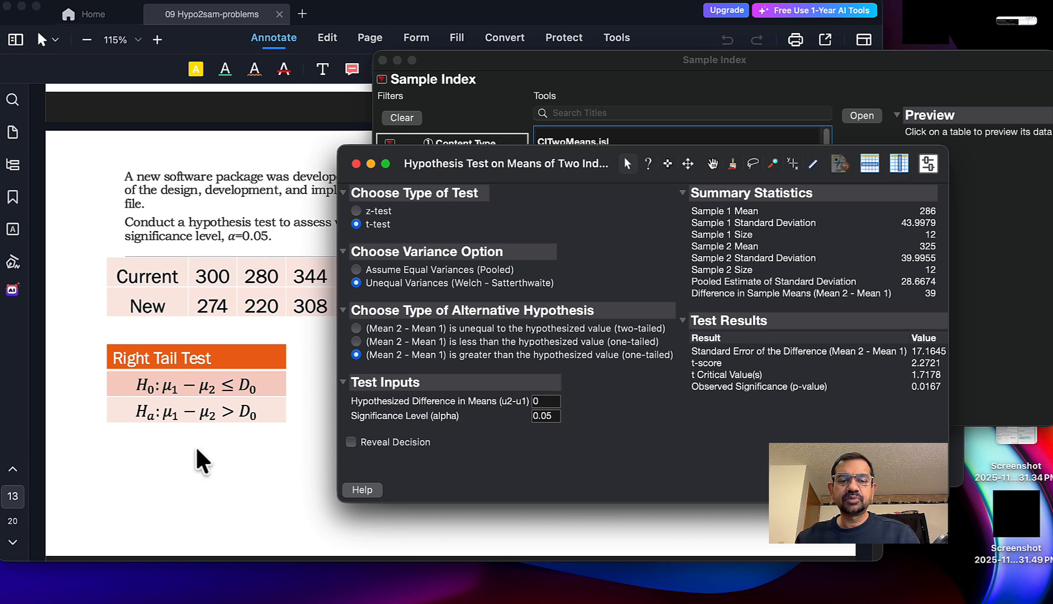
click(351, 442)
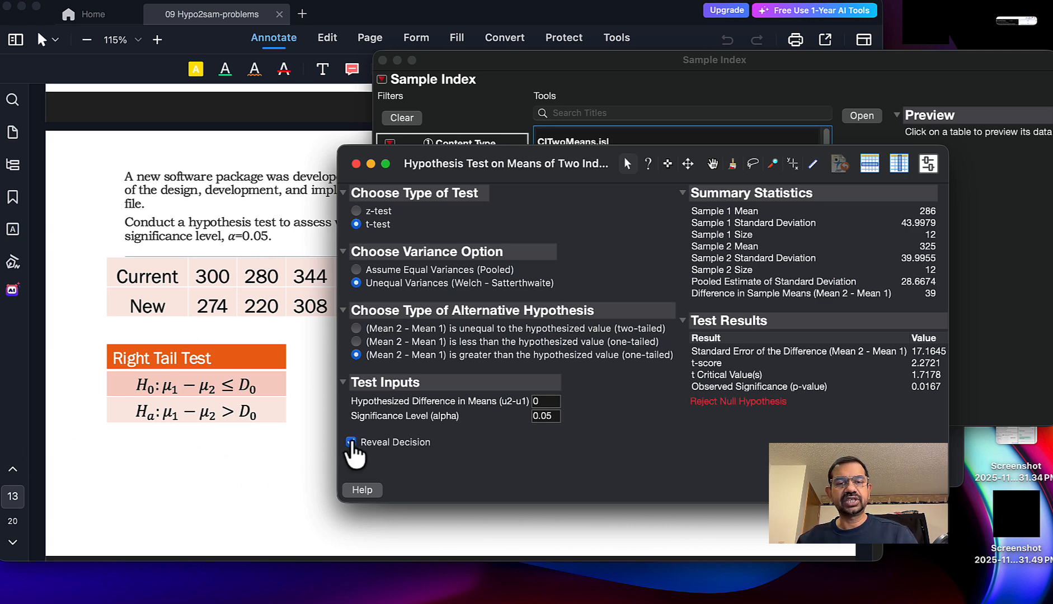